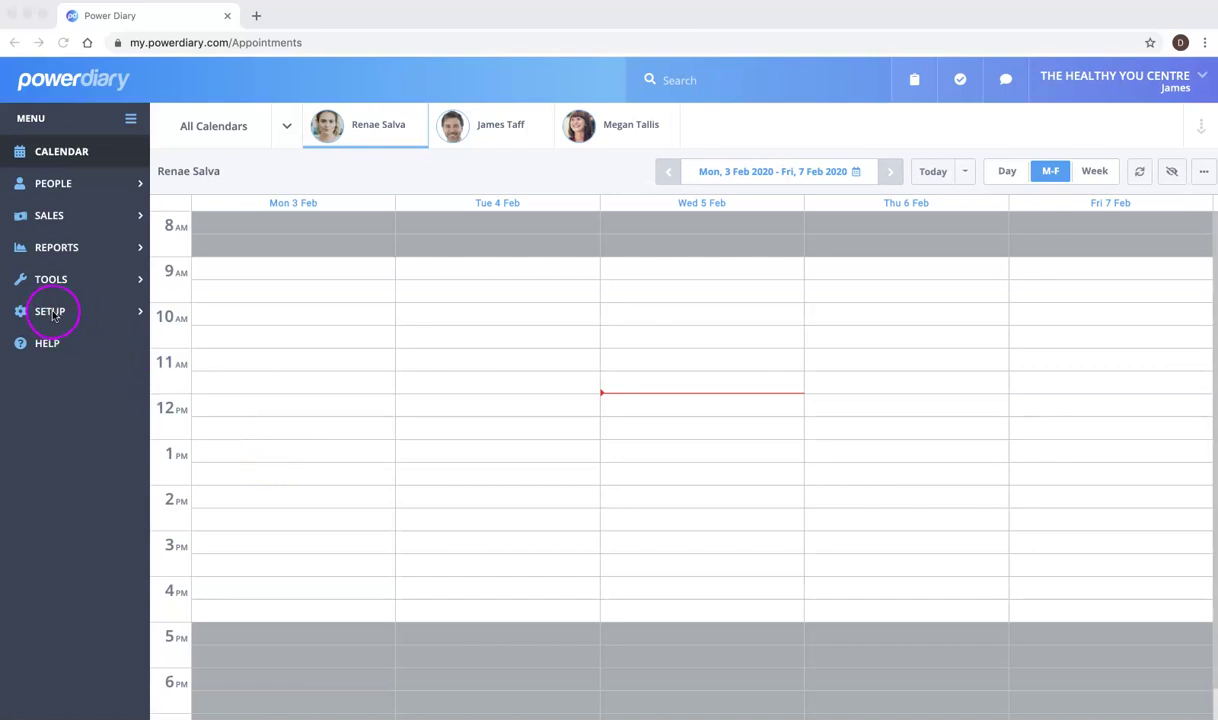
Step: Open the calendar setup list, look at the blank form for a new calendar and cancel it without saving
left_click(53, 315)
left_click(53, 313)
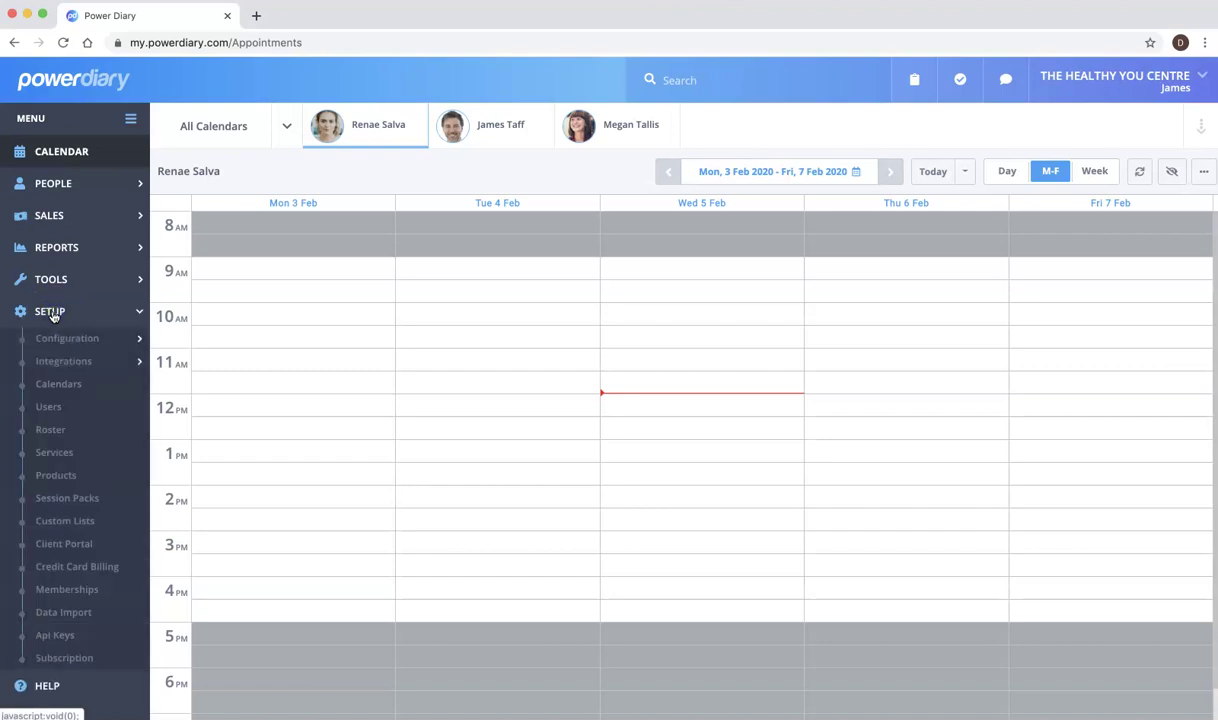
left_click(60, 385)
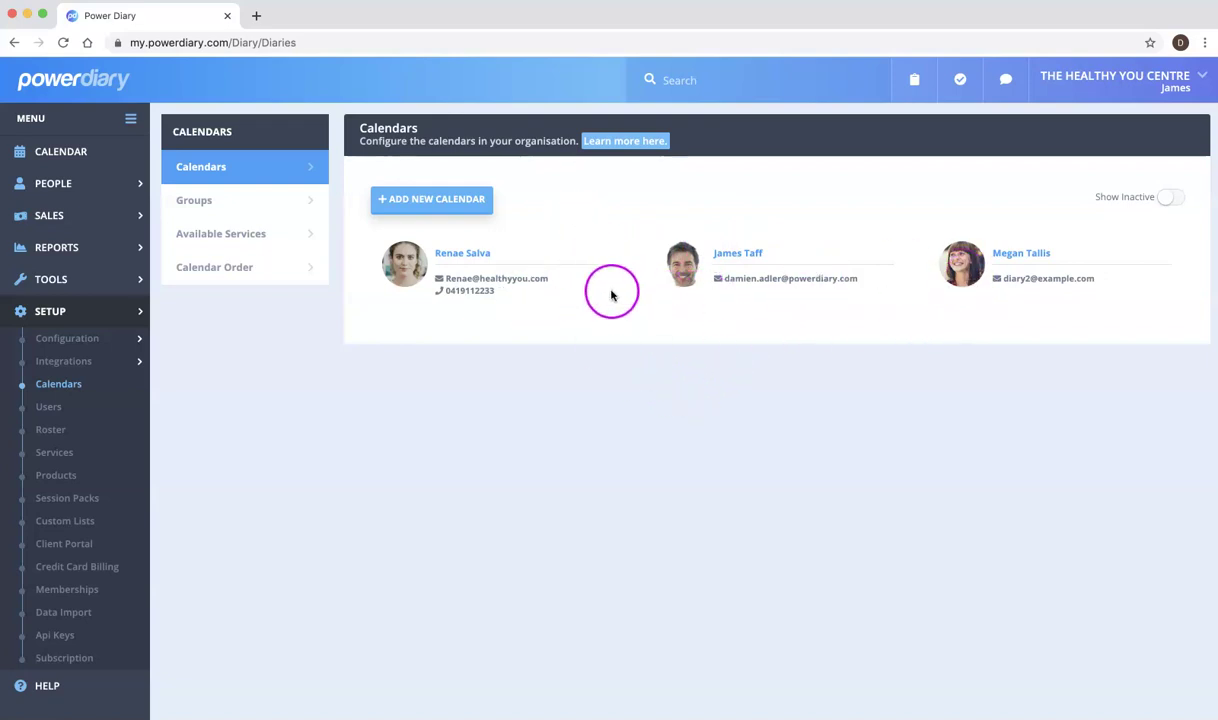
left_click(444, 205)
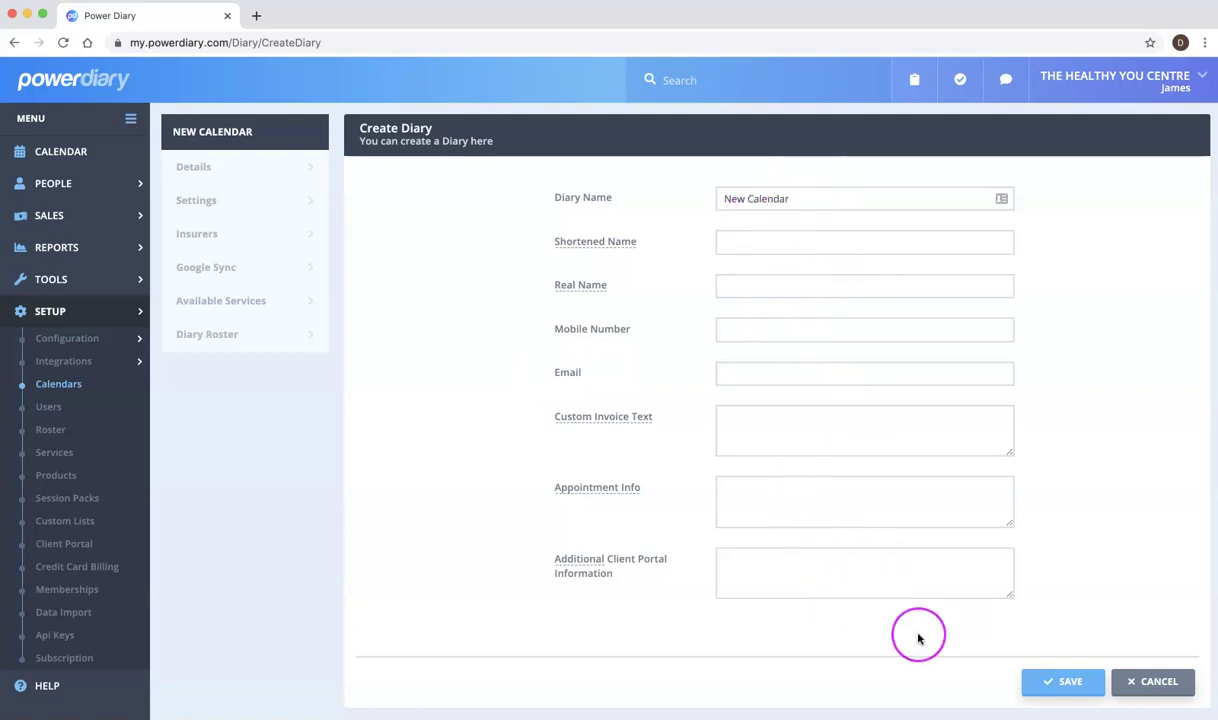
left_click(1148, 681)
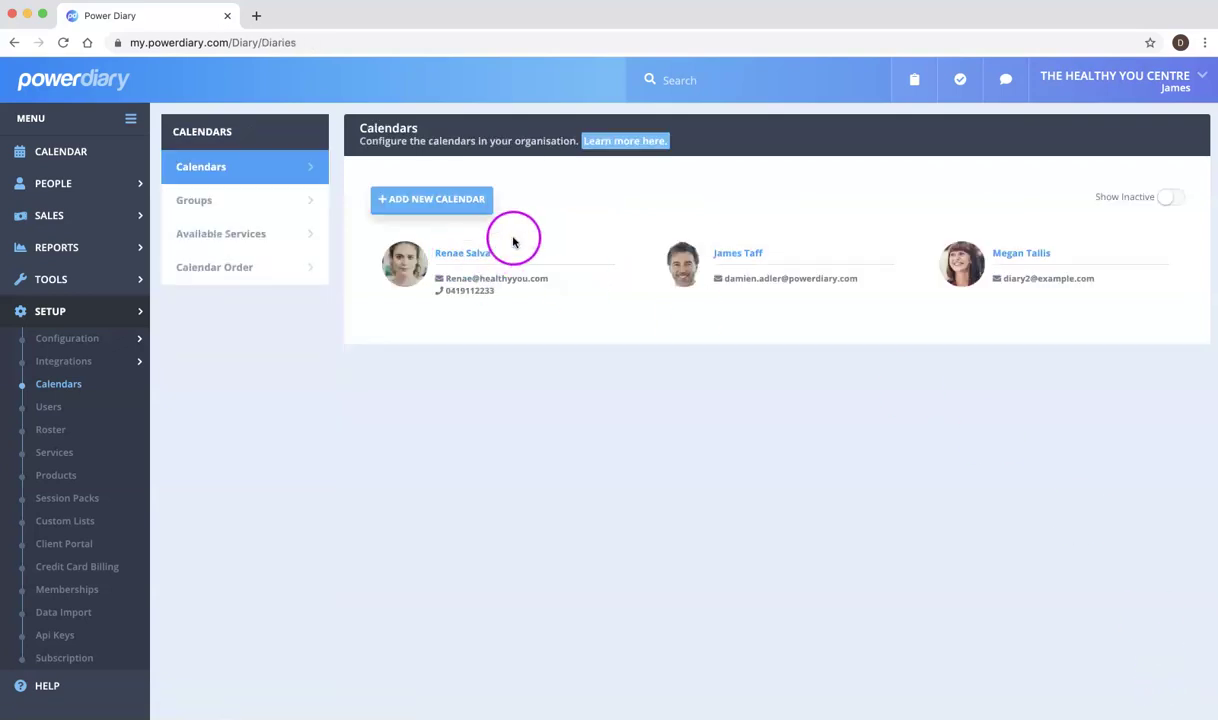
Step: Open the first listed practitioner's calendar and review its details, from the diary name to the appointment and client portal information
left_click(472, 255)
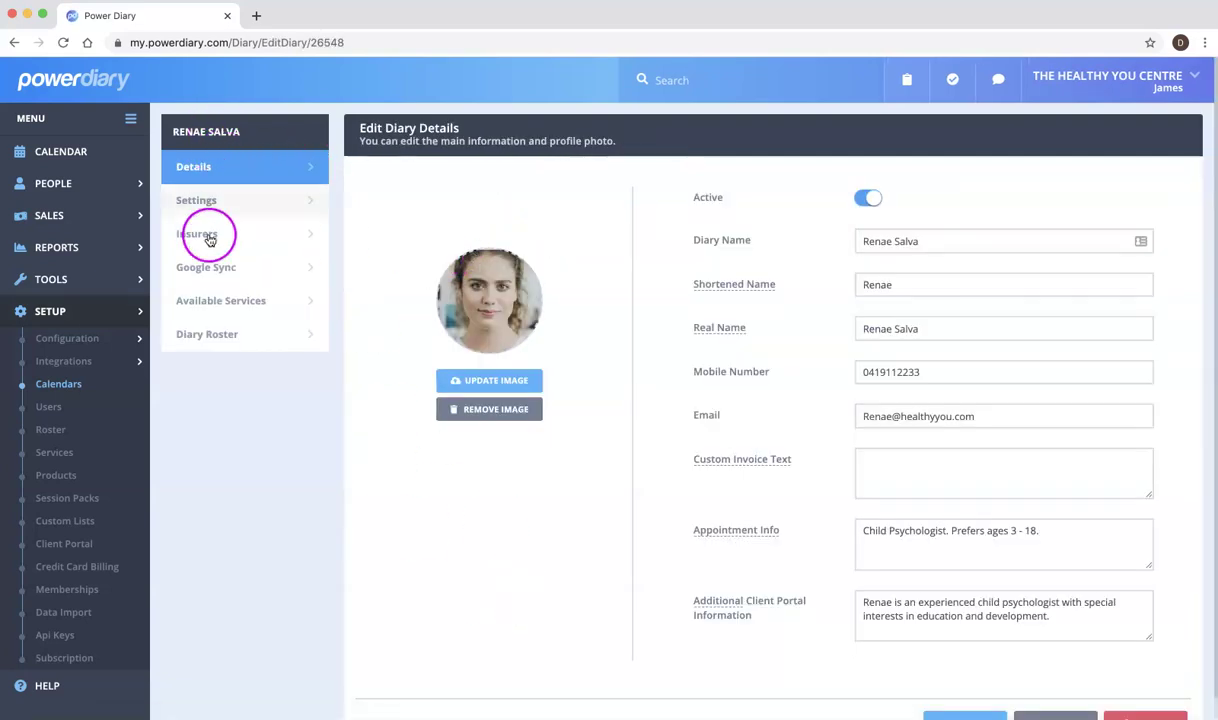
scroll(620, 480, "down", 1)
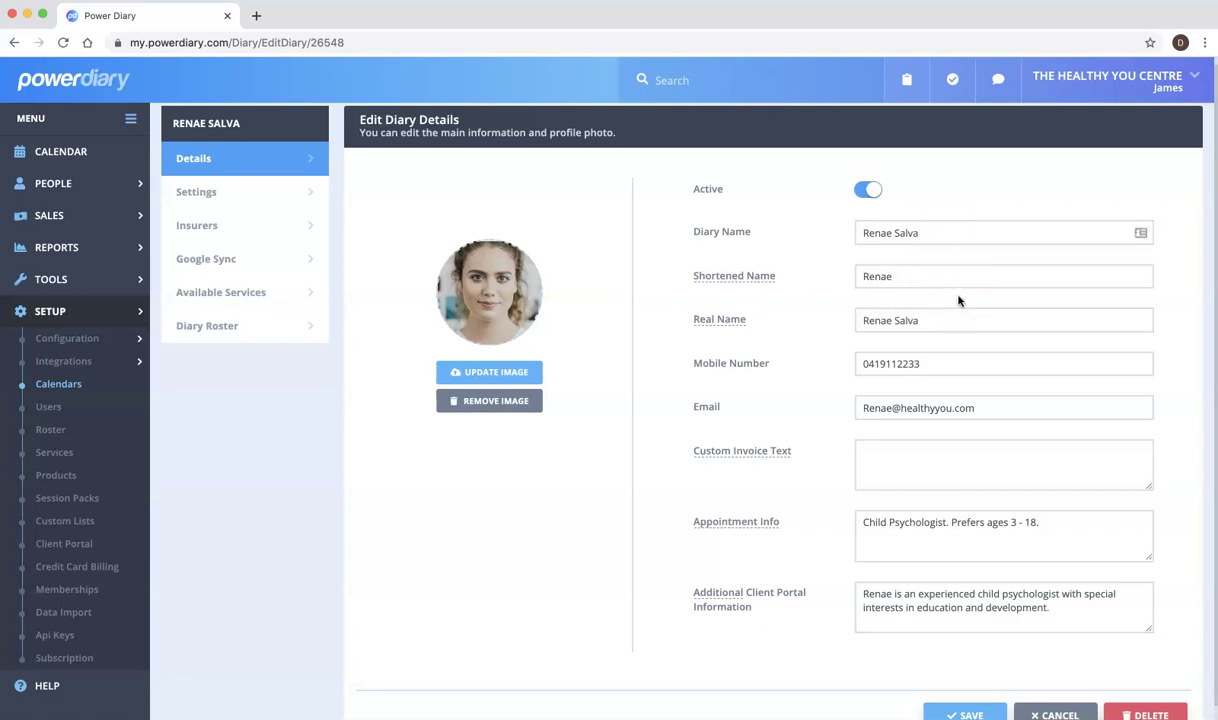
left_click(958, 293)
scroll(966, 325, "down", 1)
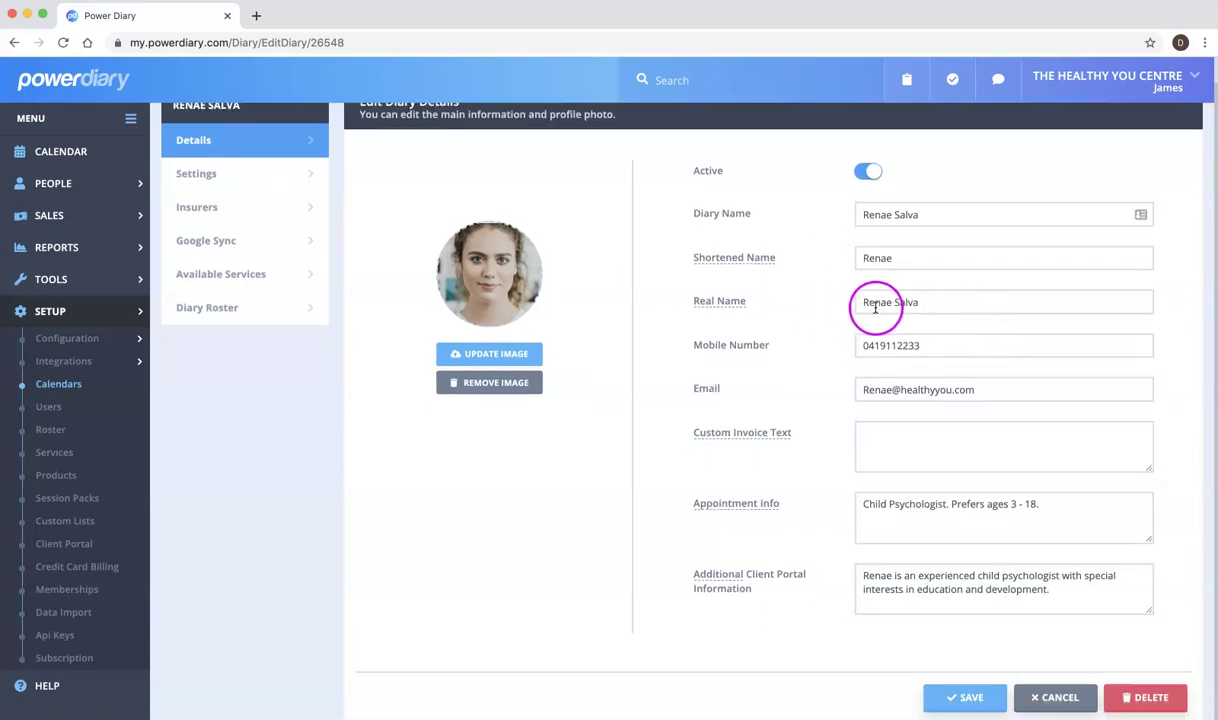
scroll(980, 320, "down", 1)
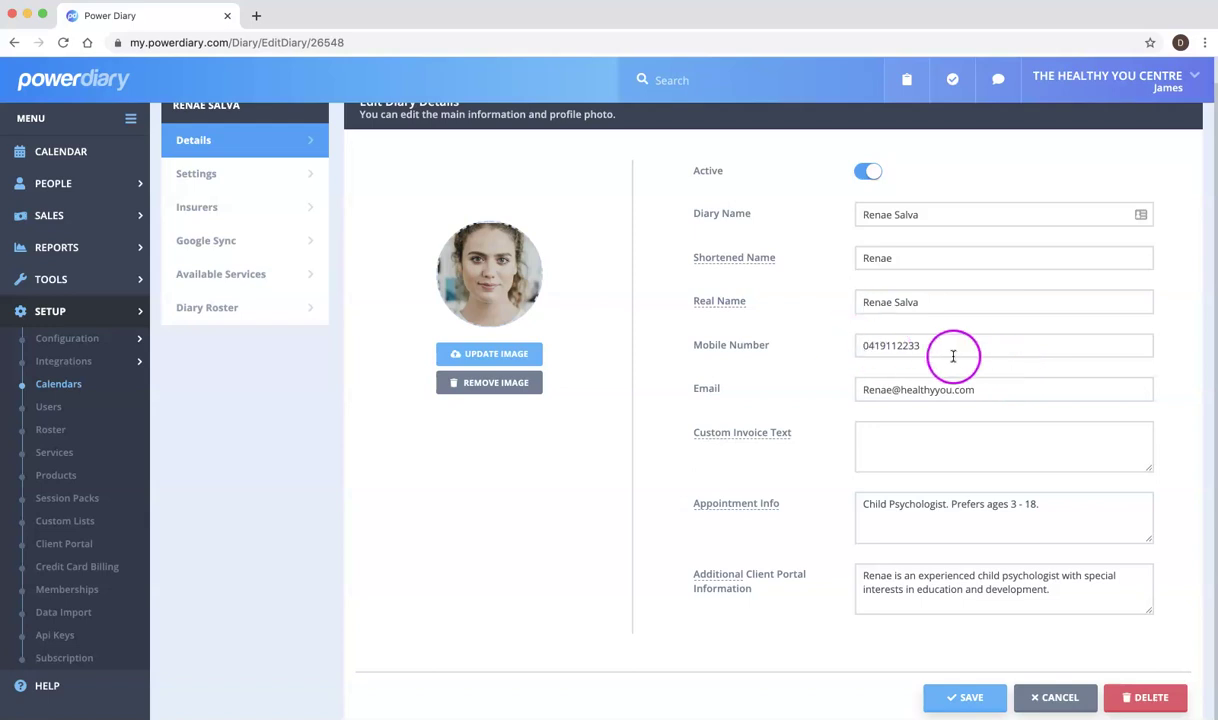
scroll(985, 356, "up", 1)
scroll(982, 351, "down", 1)
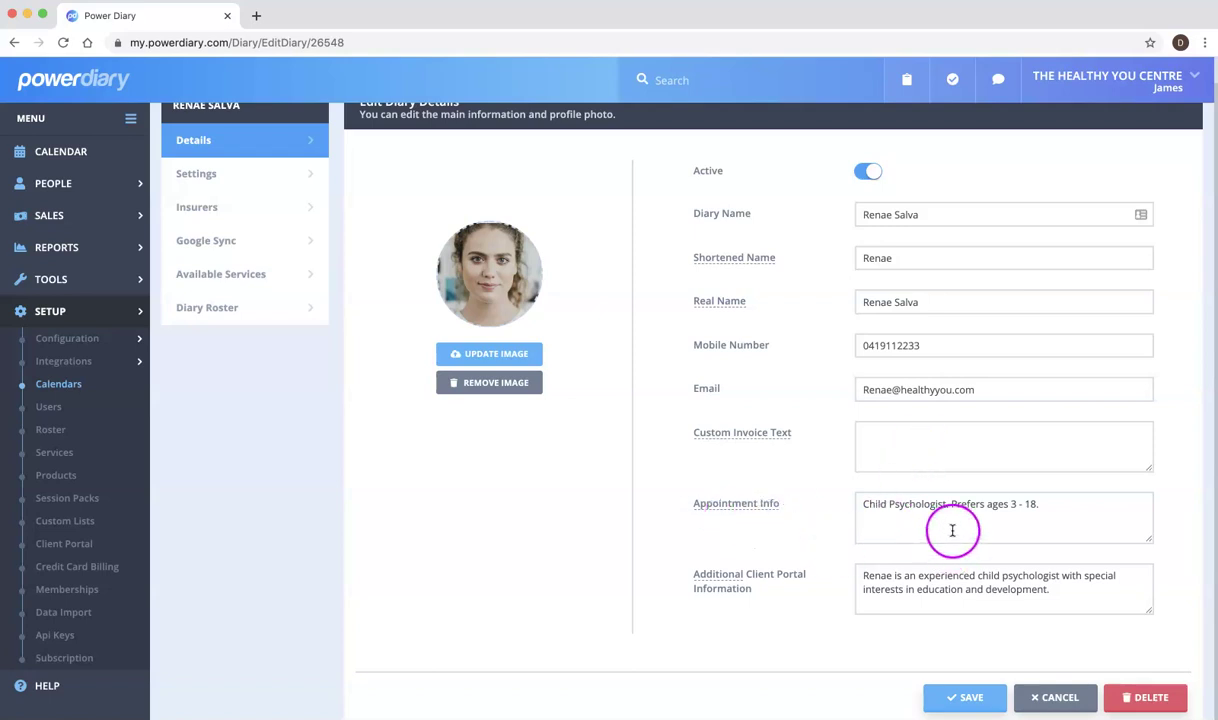
mouse_move(719, 512)
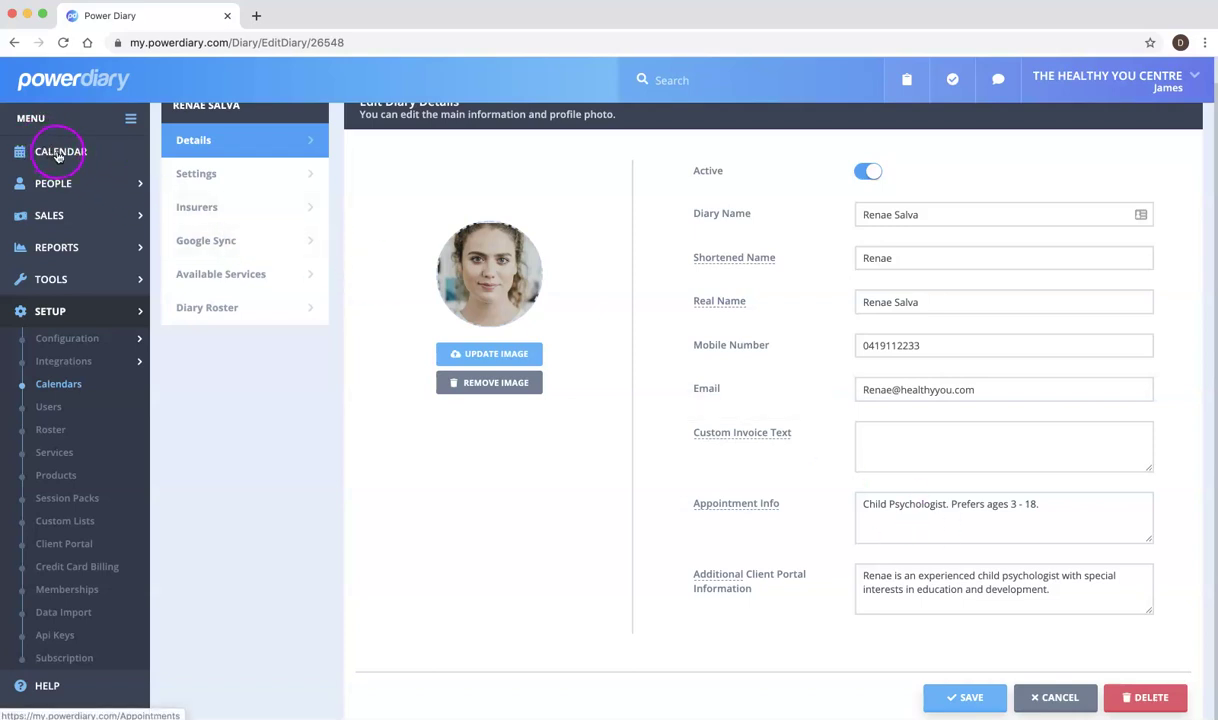
Step: View the practitioner calendars on the appointment calendar and return to the calendar setup list
left_click(57, 155)
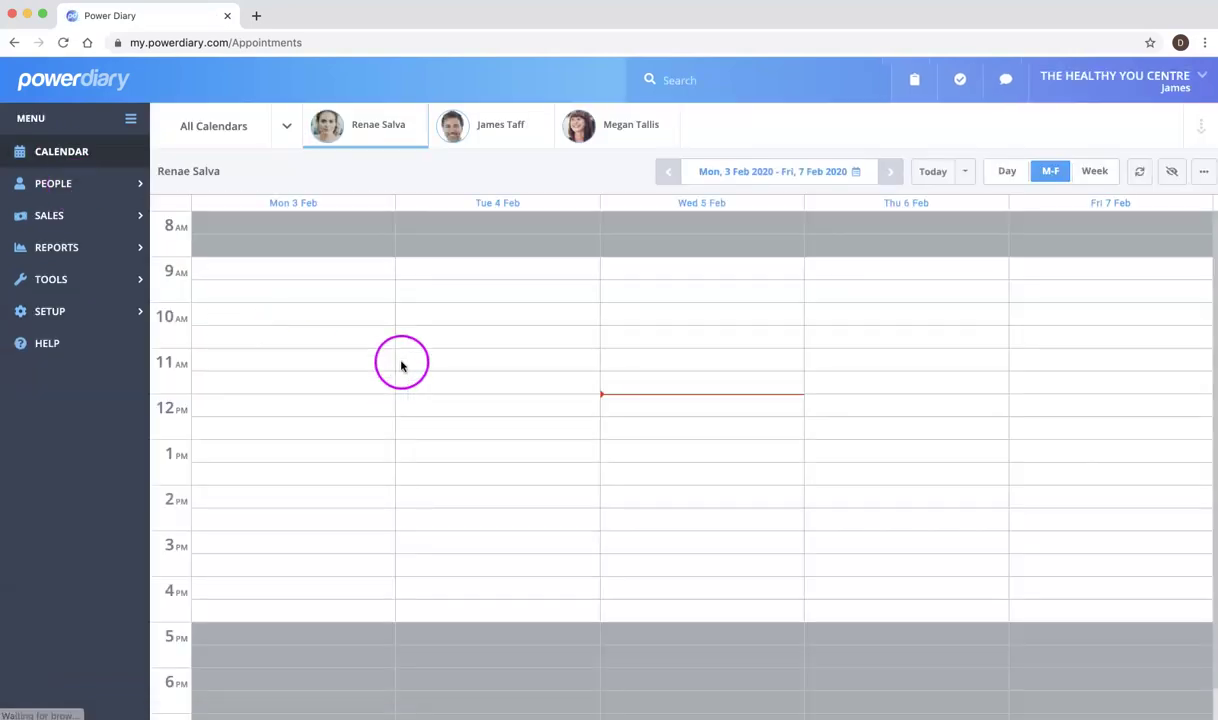
mouse_move(370, 128)
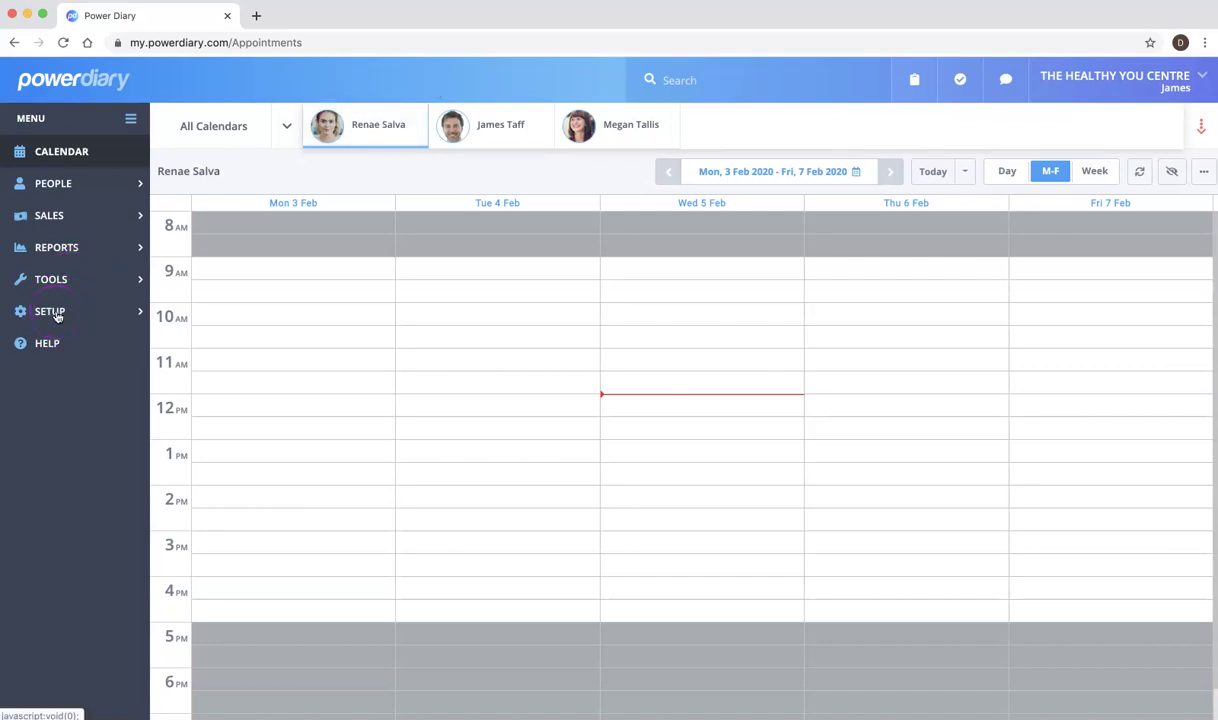
left_click(57, 316)
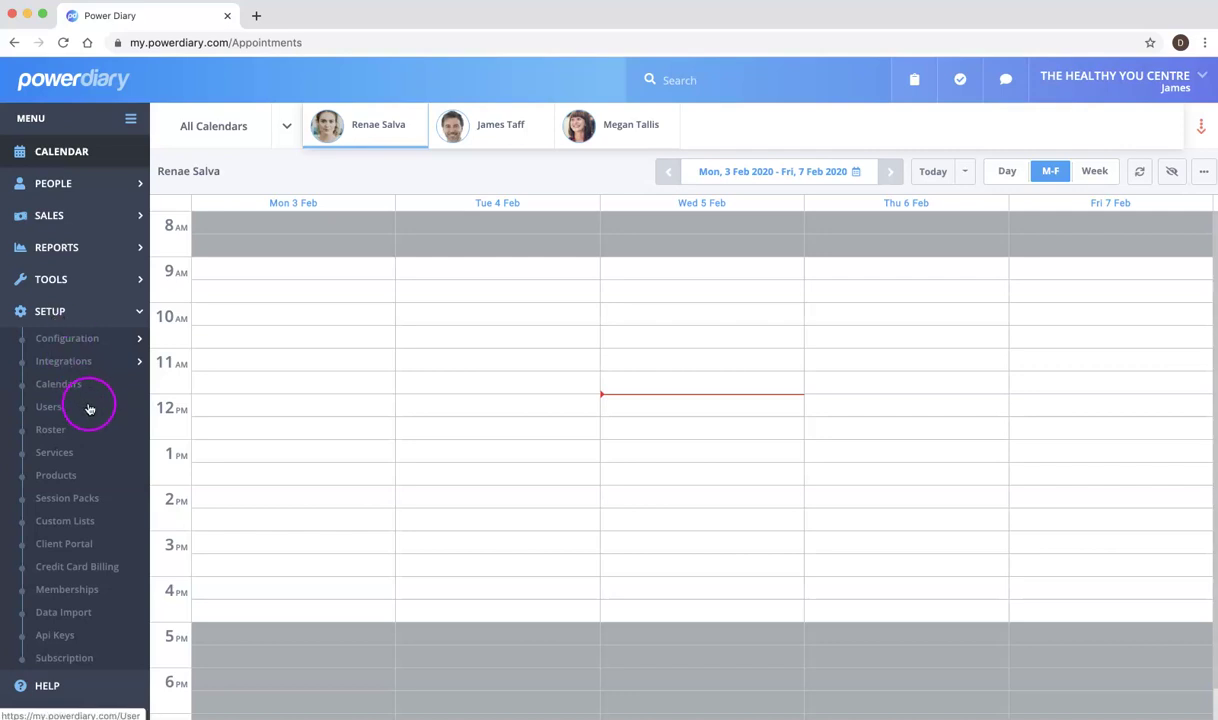
left_click(60, 384)
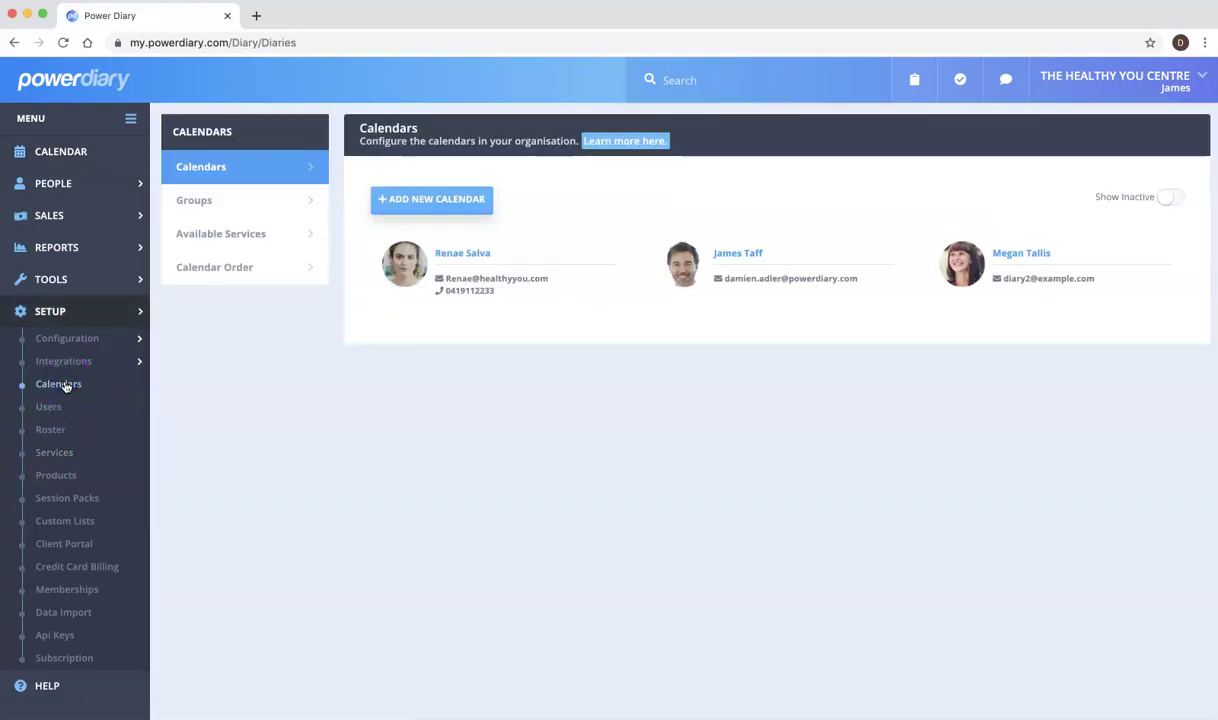
Step: Open the first practitioner's diary settings and examine the options for forwarding text messages and notifying about SMS cancellations
left_click(445, 253)
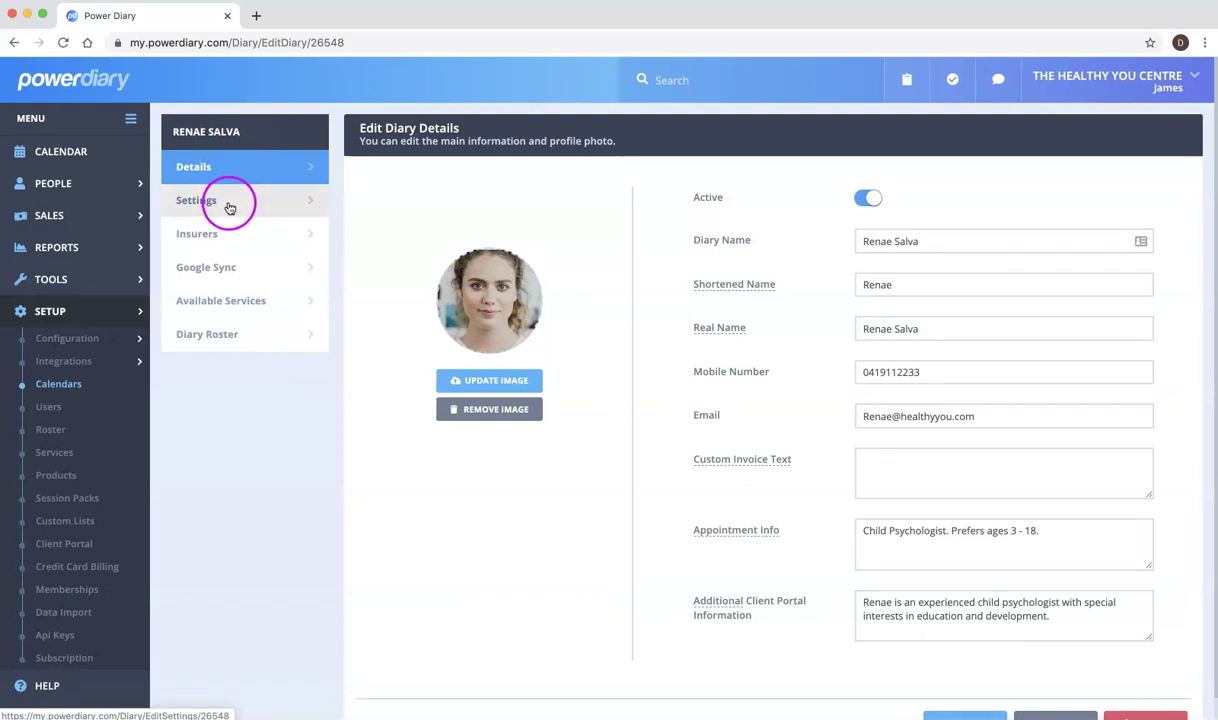
left_click(220, 204)
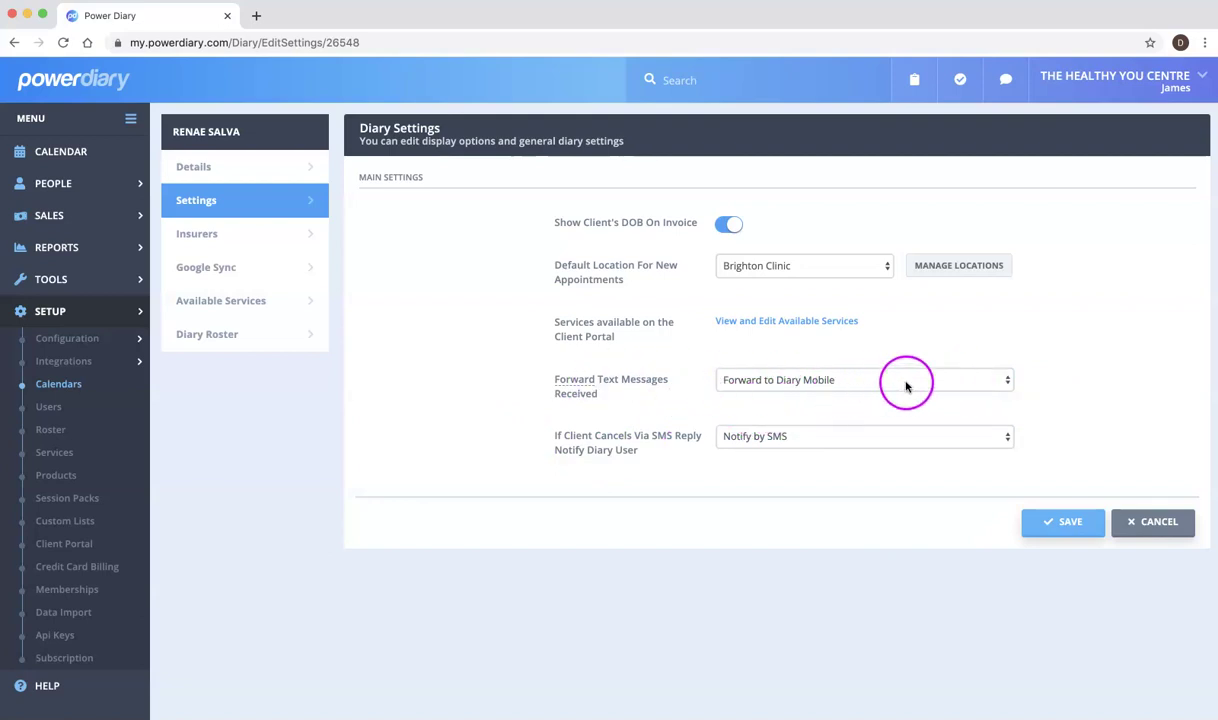
left_click(906, 381)
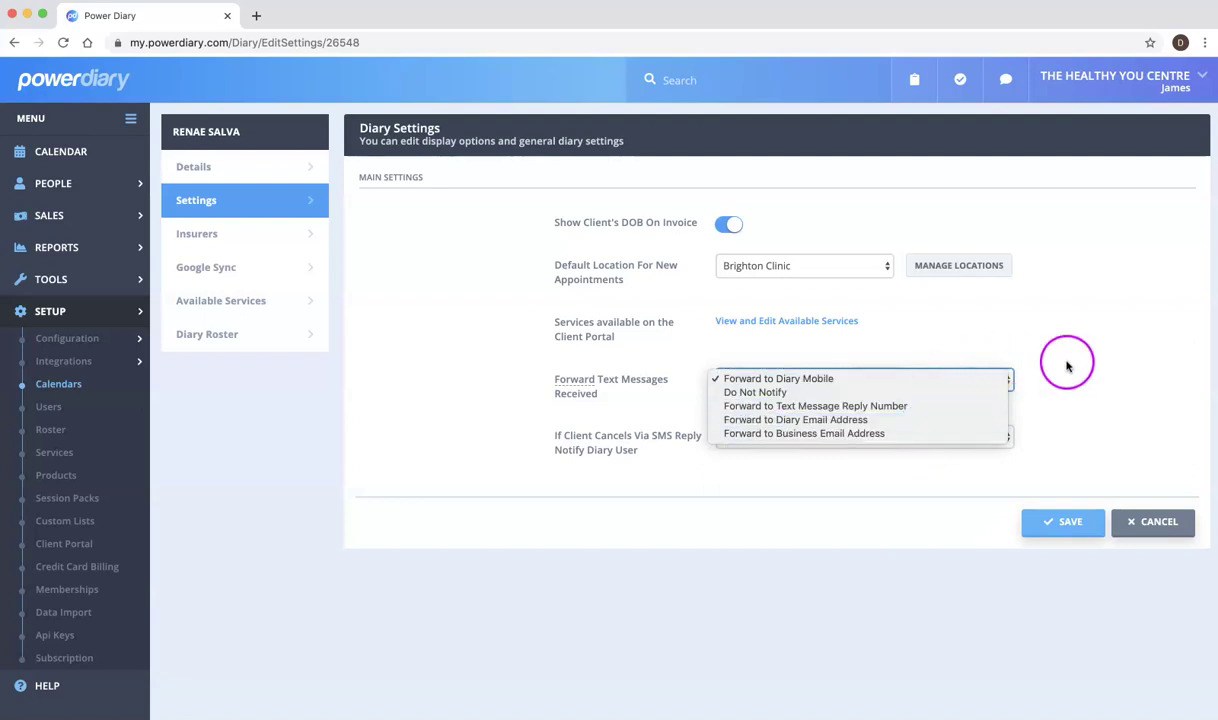
left_click(1022, 349)
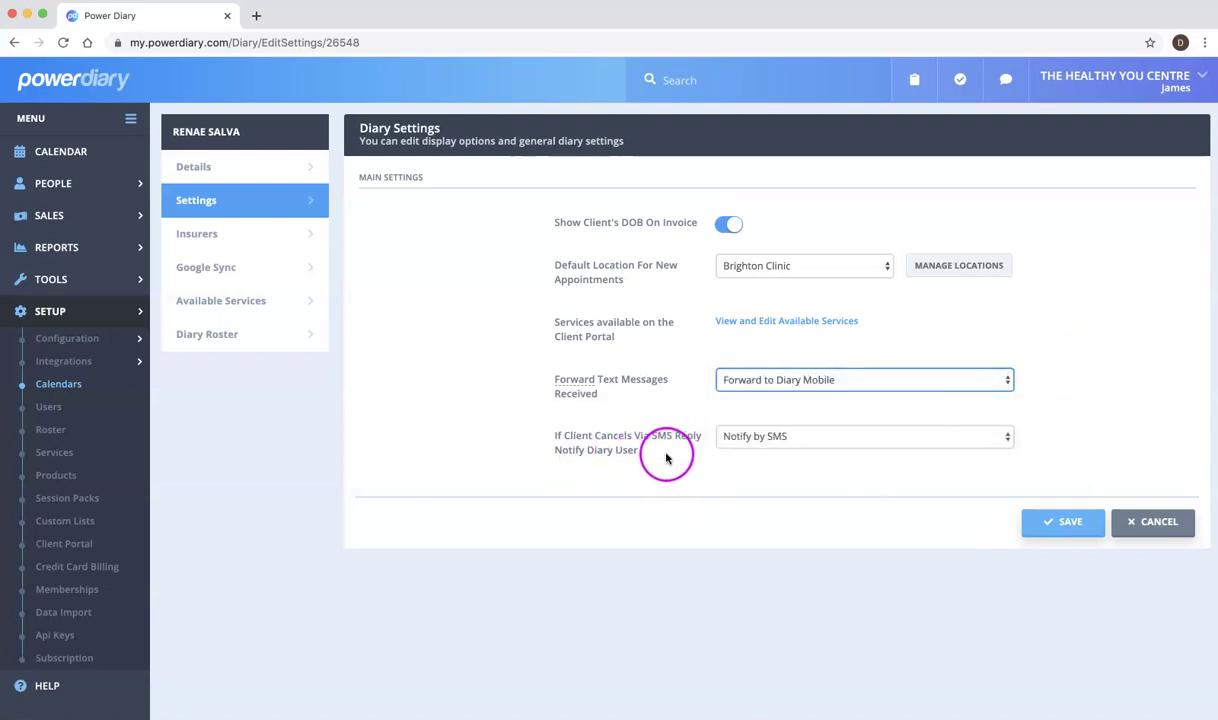
left_click(854, 437)
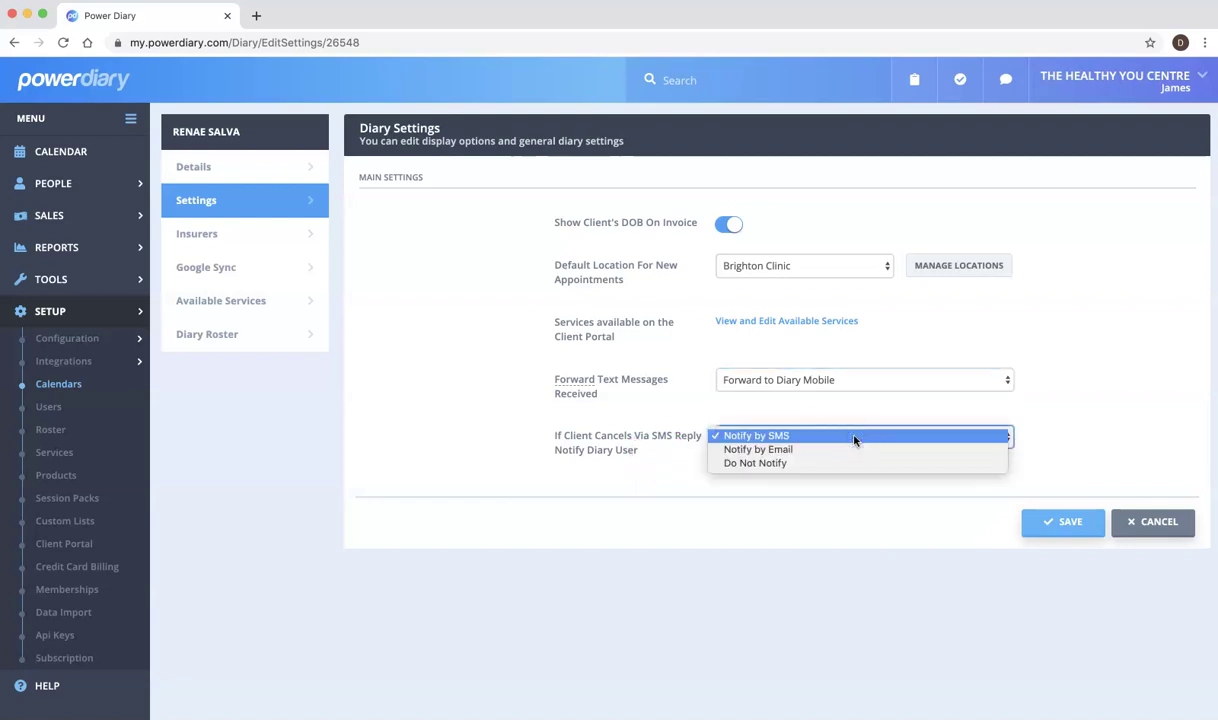
left_click(1056, 414)
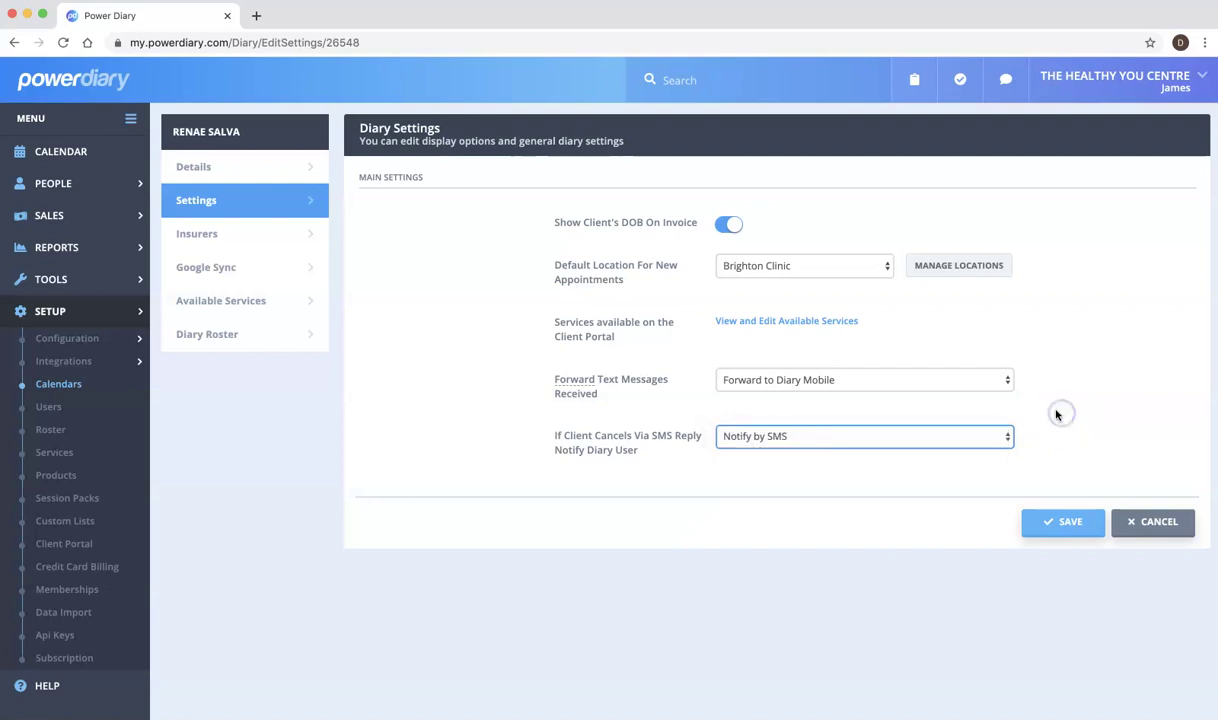
Step: Review the practitioner's Insurers, Google Sync, Available Services and Diary Roster pages, returning to Google Sync
left_click(229, 237)
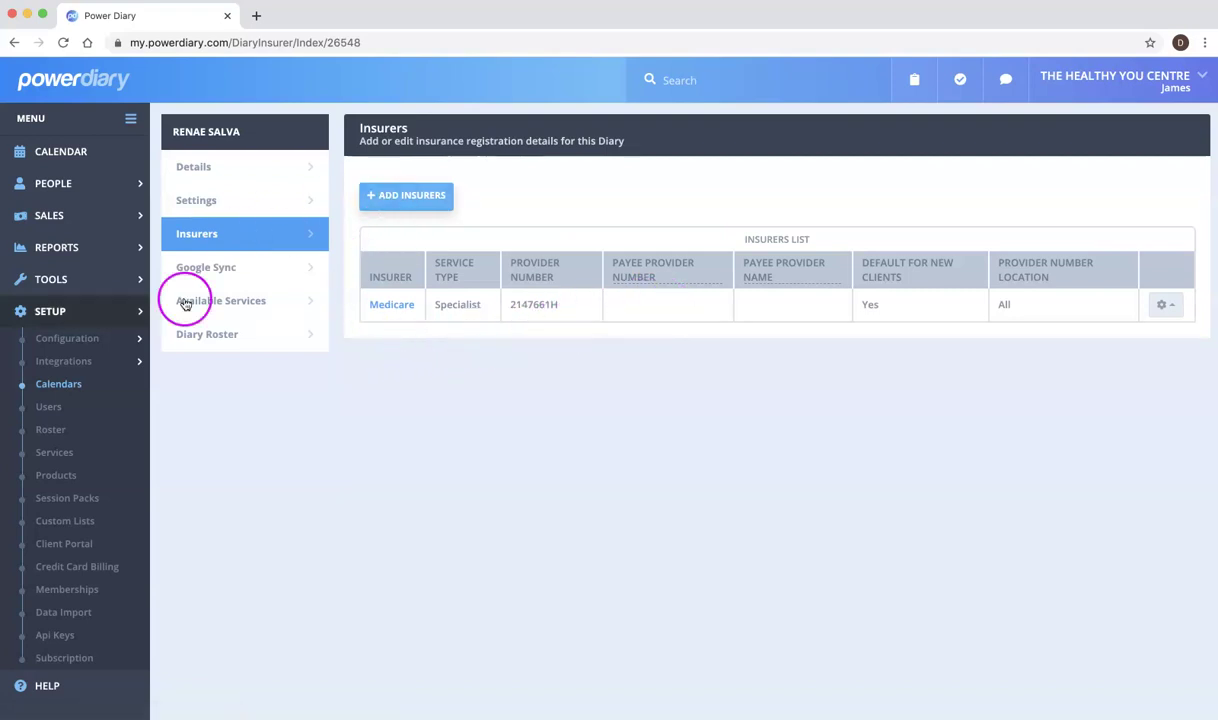
left_click(241, 271)
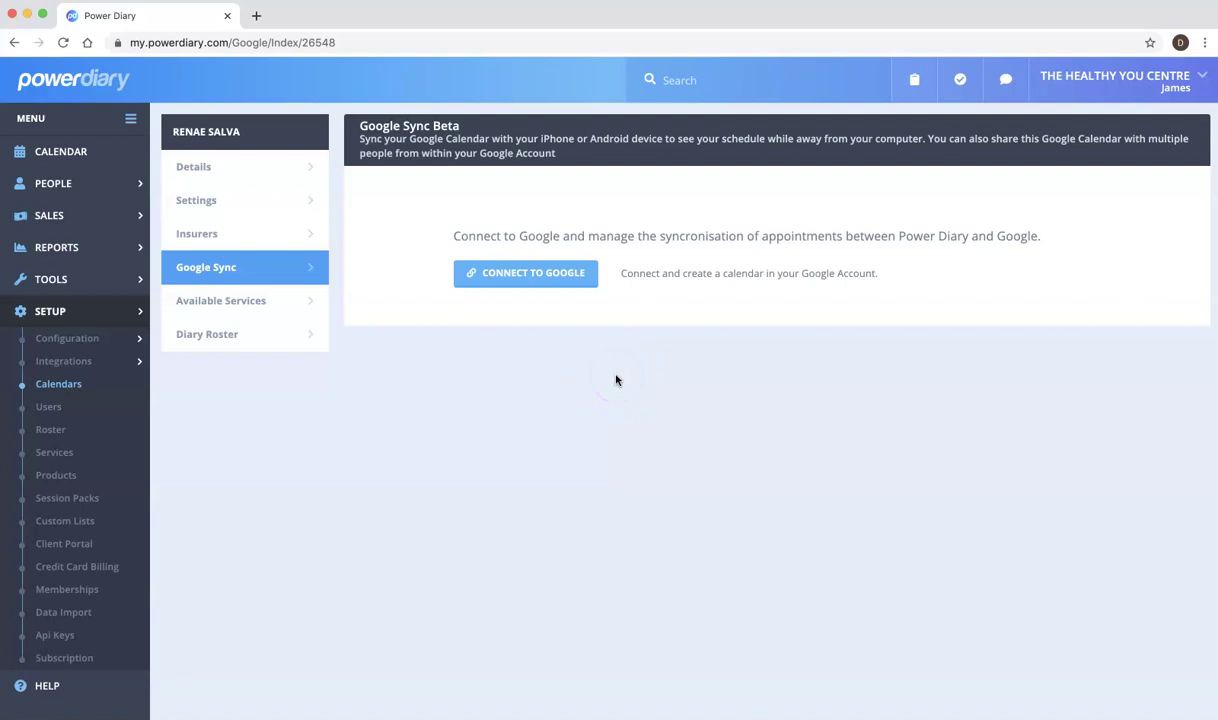
left_click(286, 306)
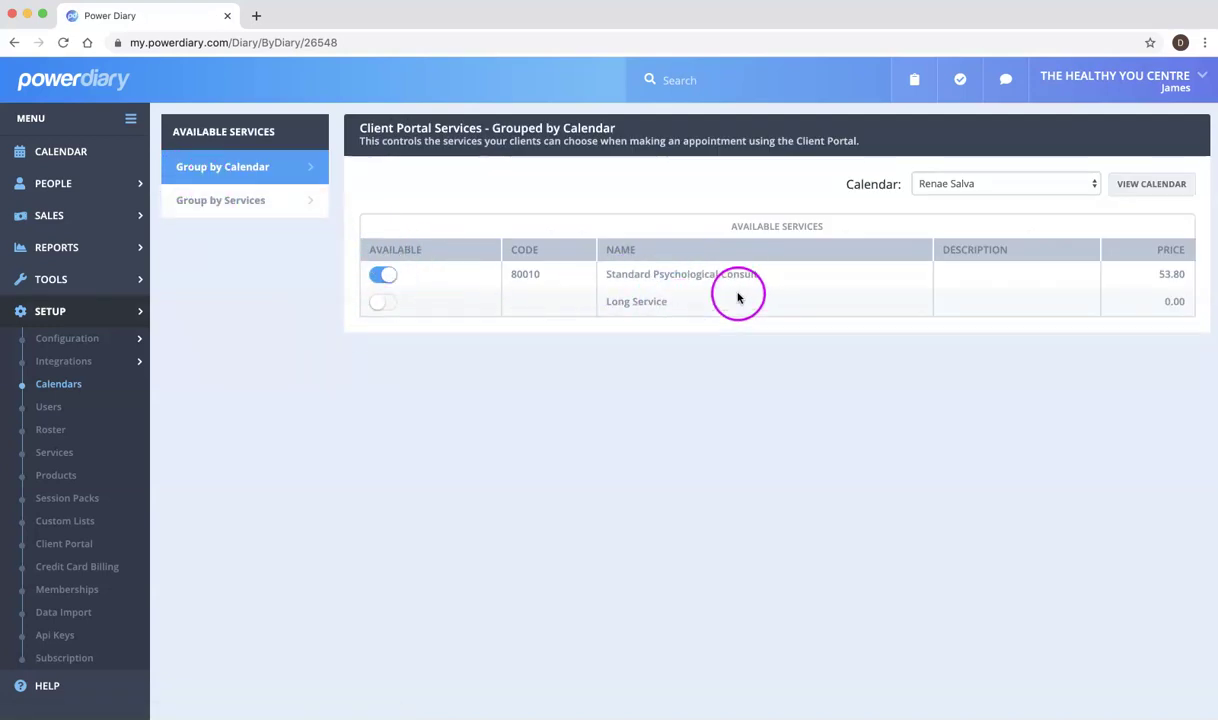
left_click(13, 45)
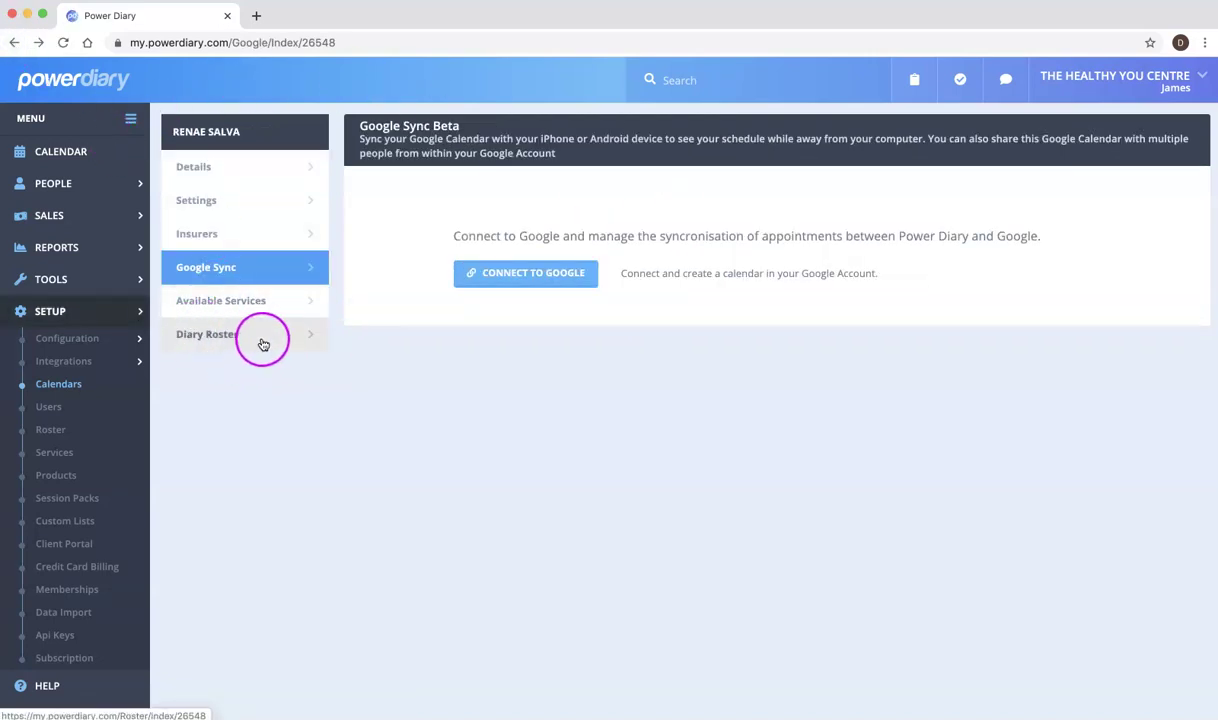
left_click(269, 344)
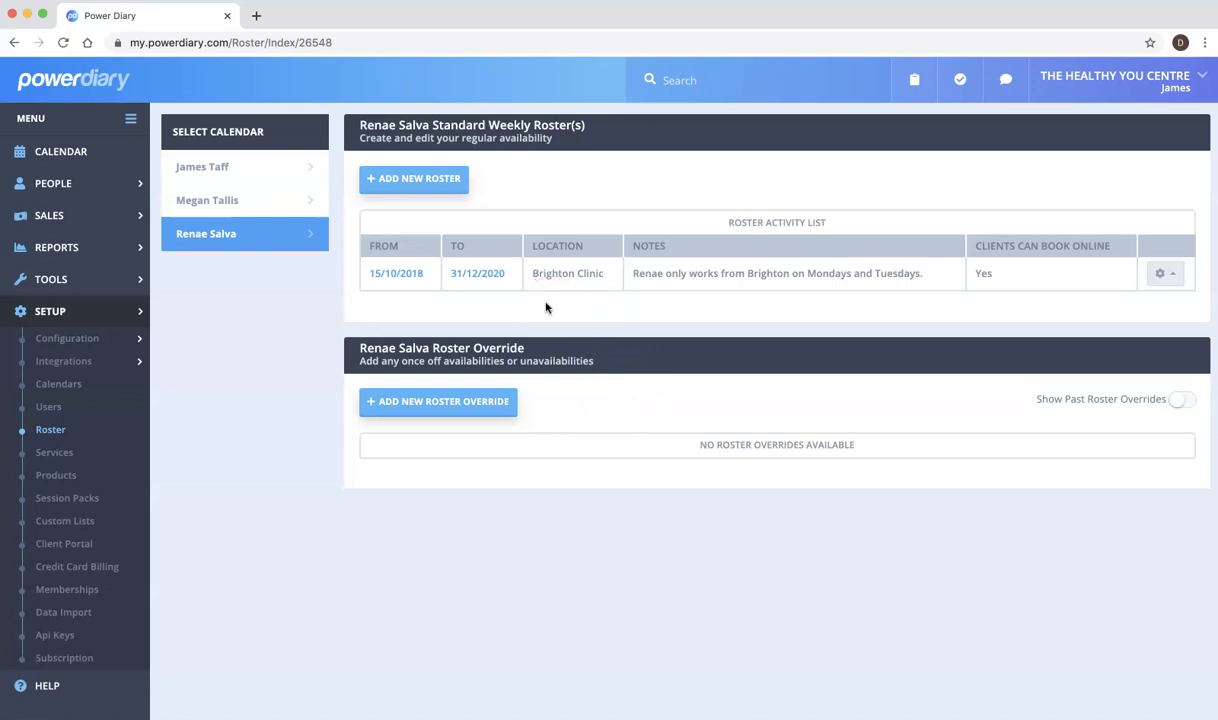
left_click(14, 42)
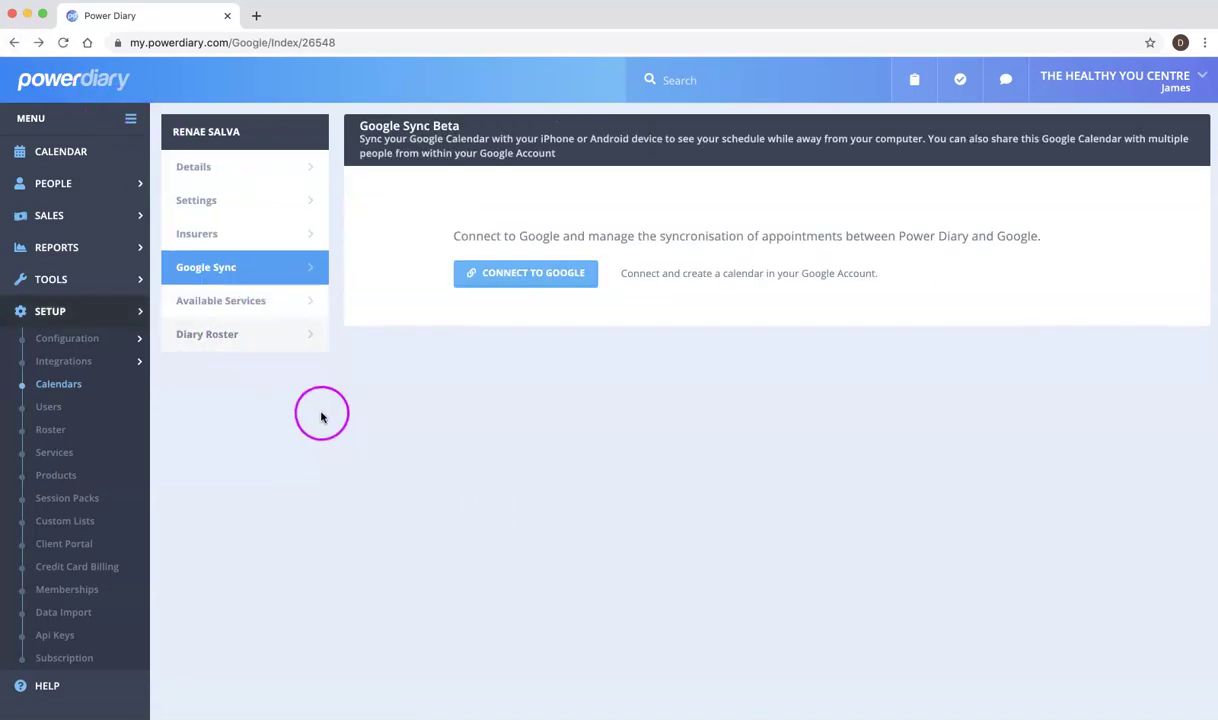
Step: Revisit the practitioner's diary details and go back to the list of all calendars
left_click(207, 168)
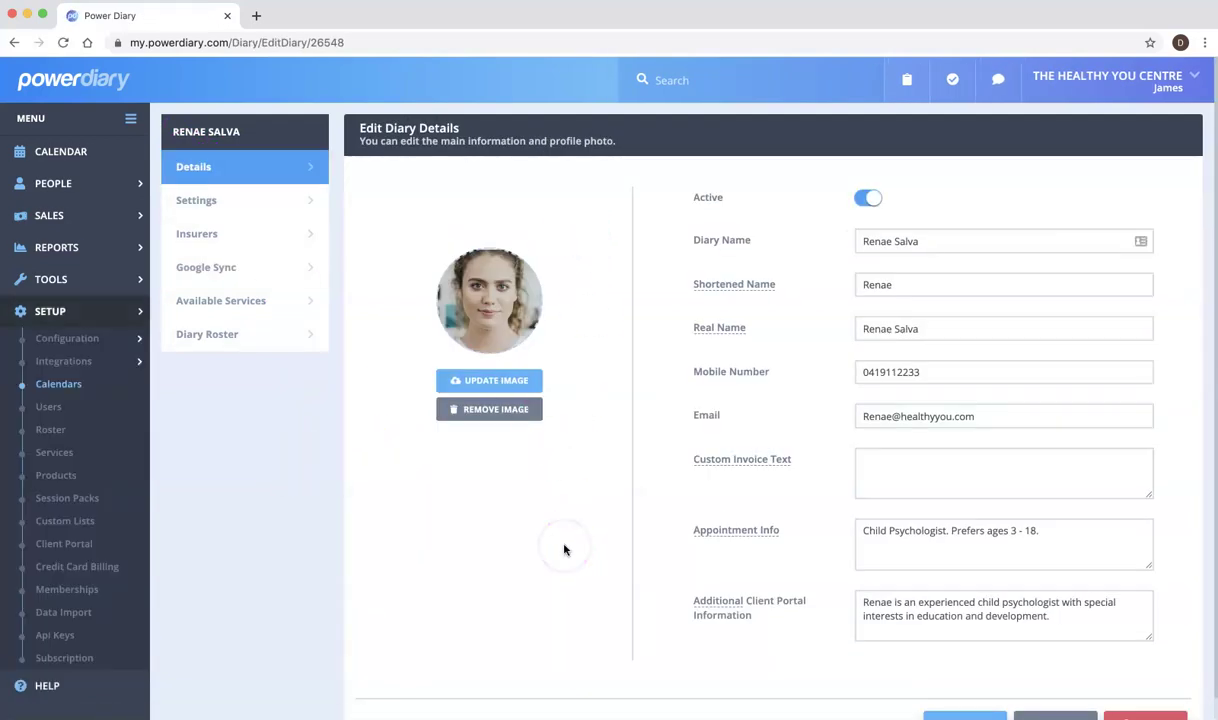
left_click(119, 440)
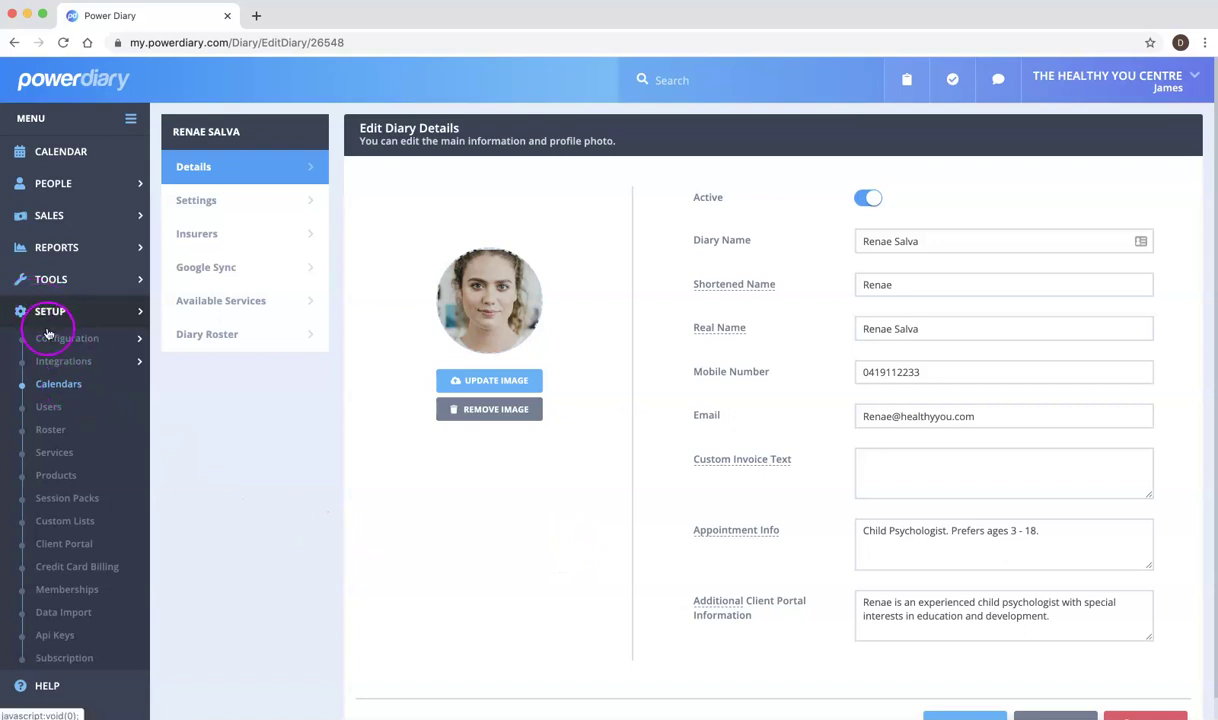
left_click(60, 384)
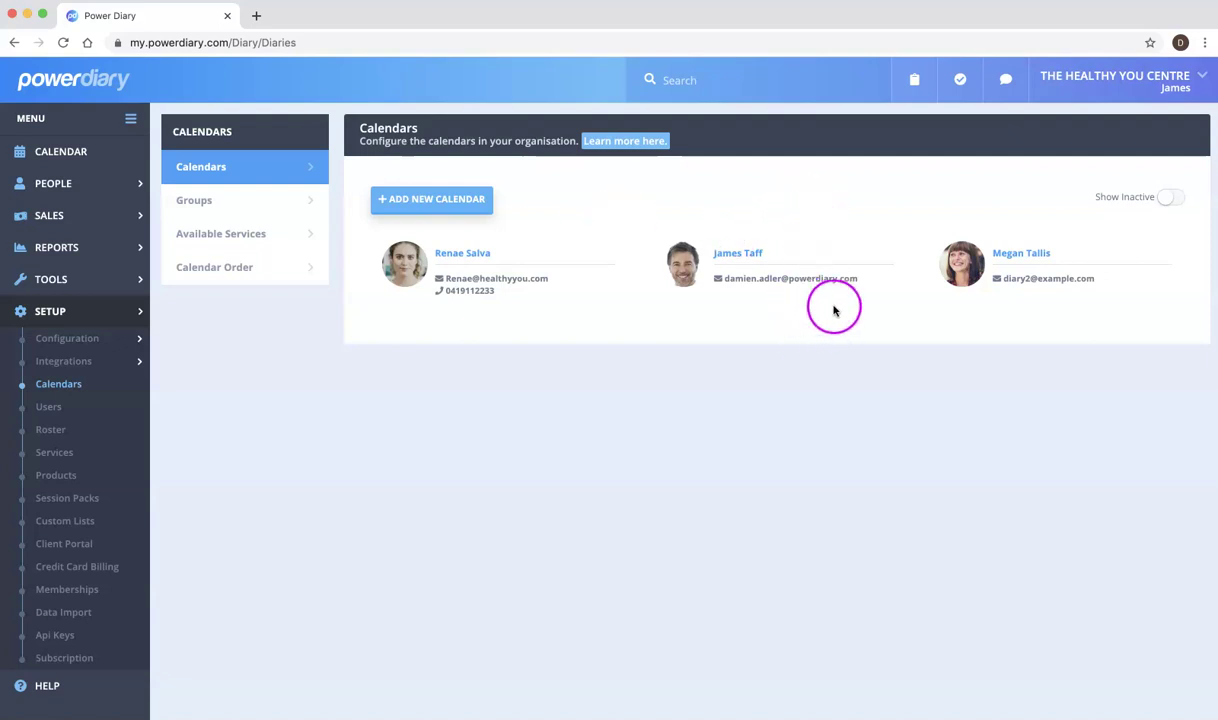
Step: Reopen the first practitioner's calendar and check its Active option and the save, cancel and delete choices
left_click(478, 256)
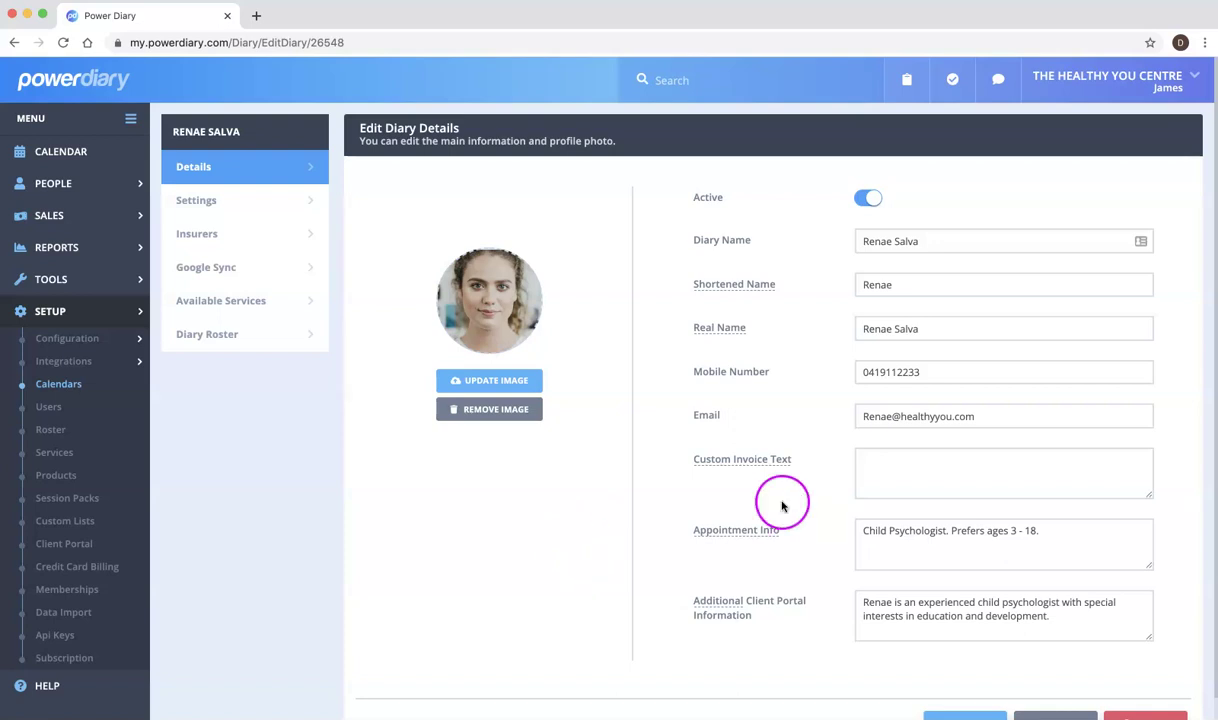
left_click(858, 197)
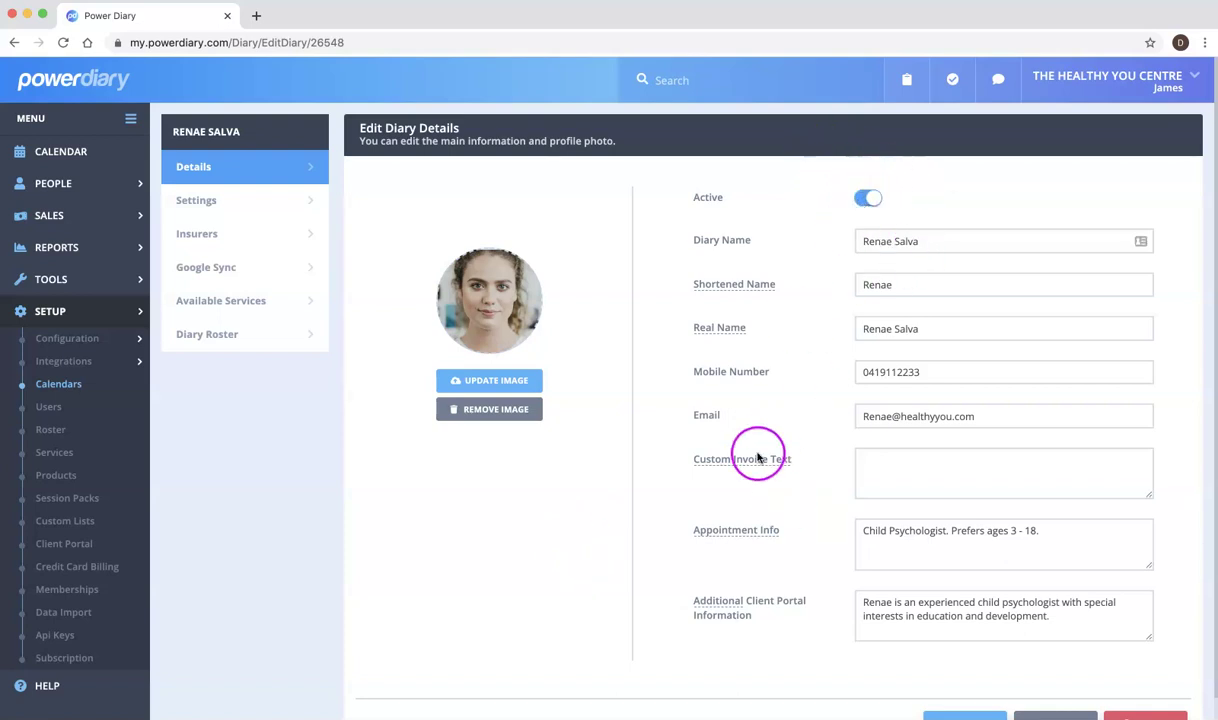
scroll(545, 513, "down", 1)
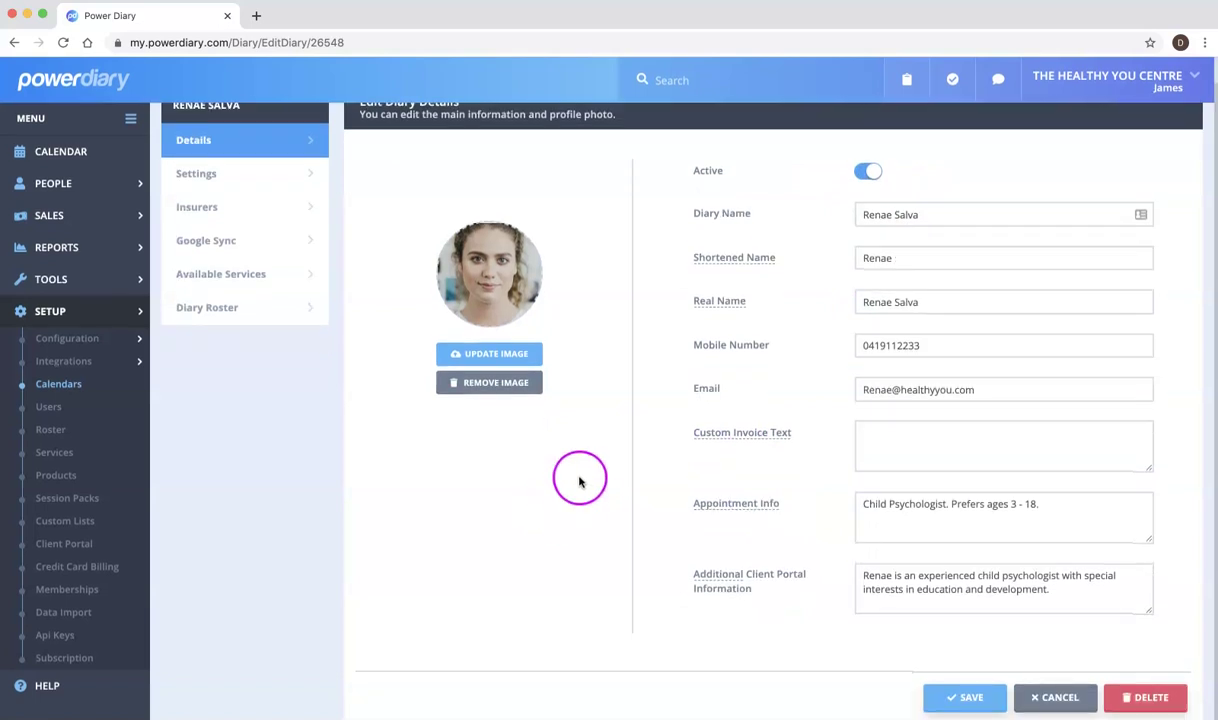
scroll(576, 494, "up", 1)
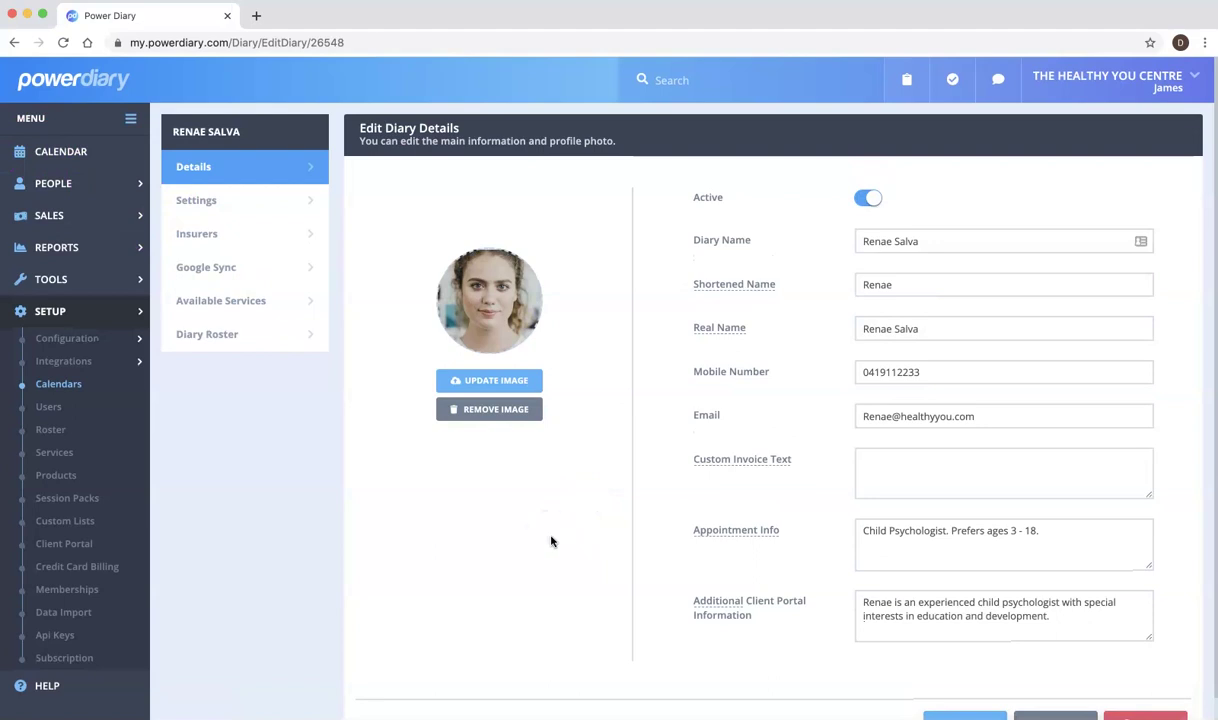
mouse_move(551, 541)
left_mouse_down()
mouse_move(563, 565)
mouse_move(606, 530)
mouse_move(585, 572)
mouse_move(566, 552)
mouse_move(519, 564)
left_mouse_up()
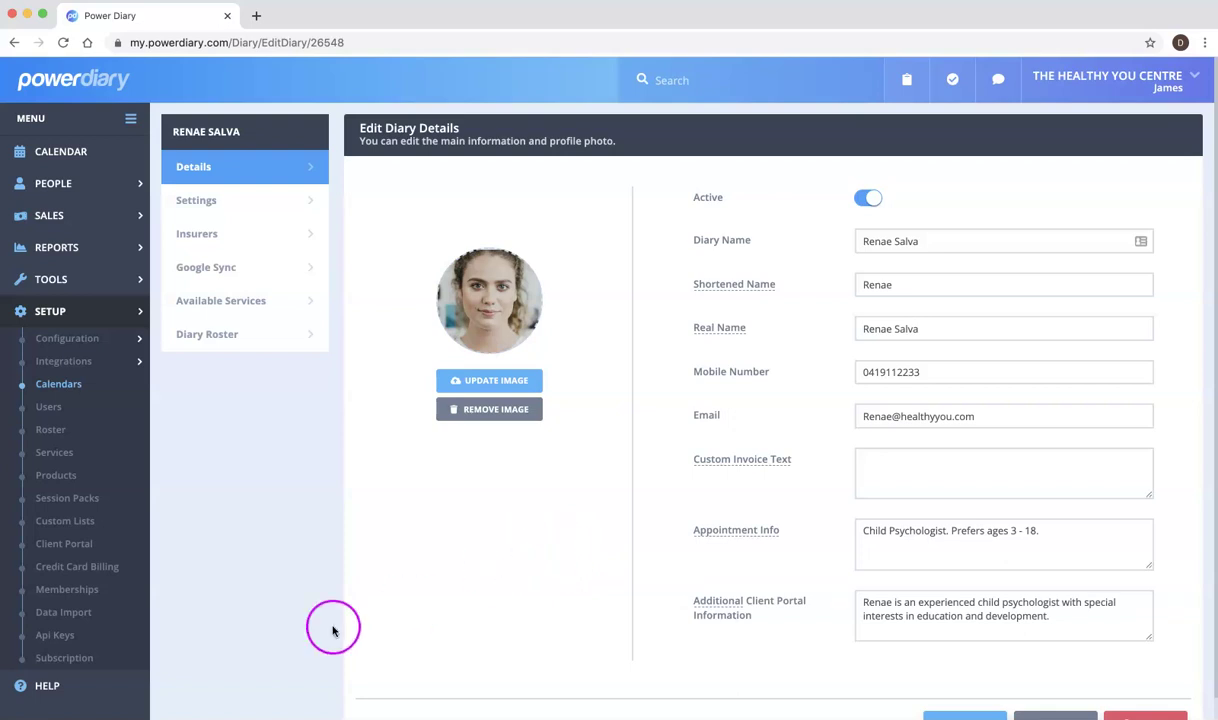